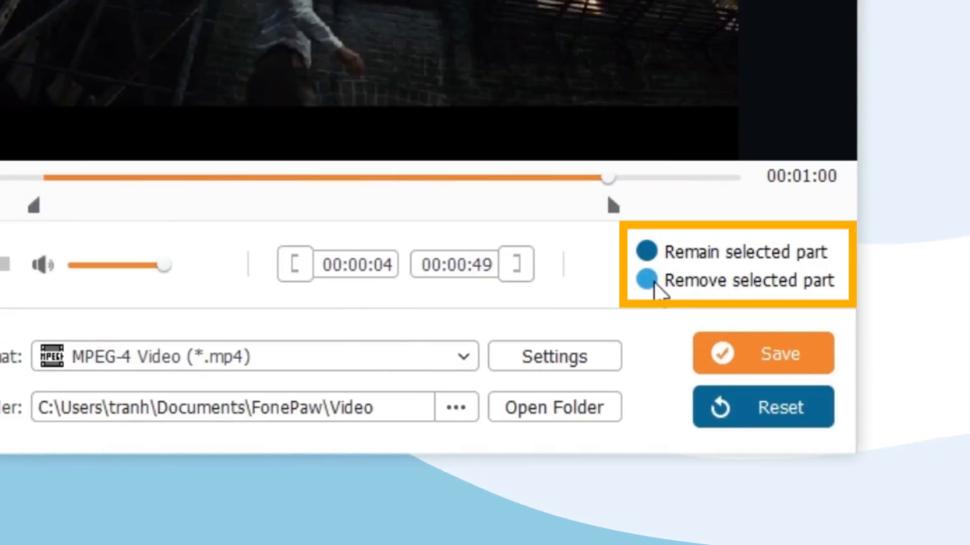
Set the 00:00:04–00:00:49 clip to remove the selected part and save the trimmed video
click(647, 281)
click(763, 354)
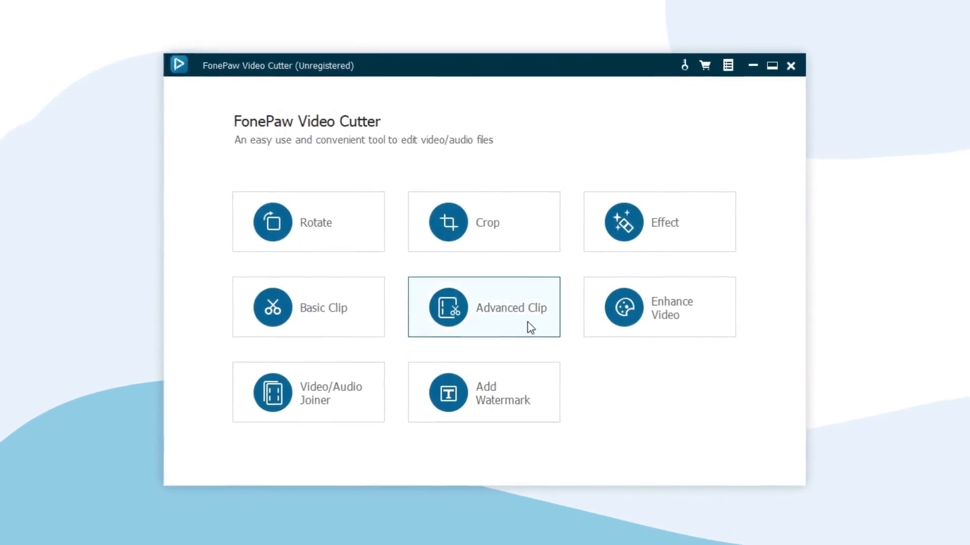
Load a video in Advanced Clip and add two more segments for three in total
click(530, 326)
click(514, 285)
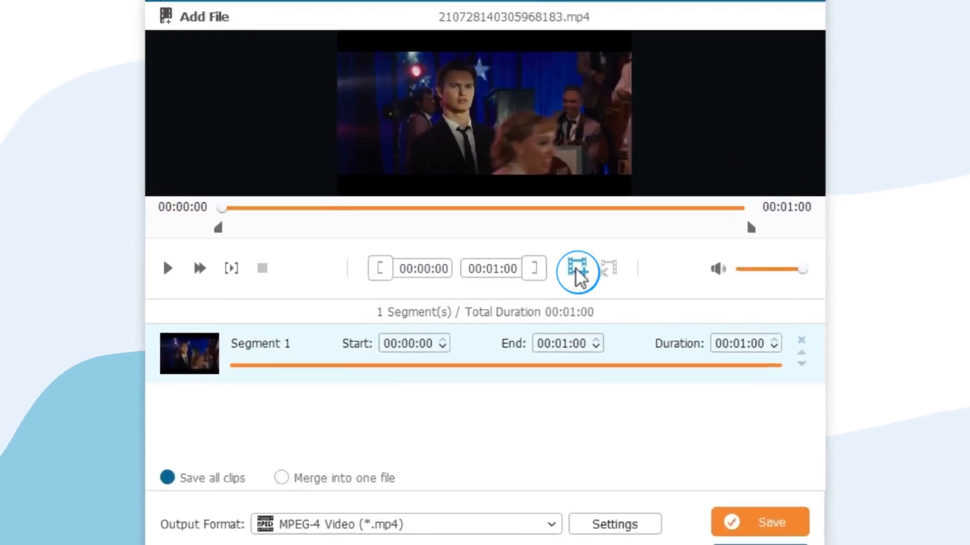
click(577, 269)
click(576, 268)
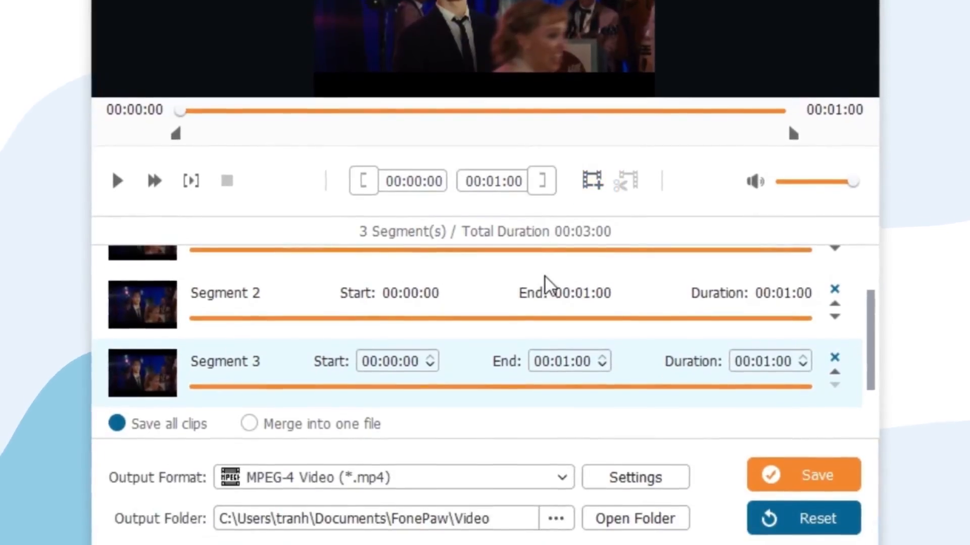
scroll(545, 277, up, 2)
Shorten Segment 1 by moving its end point earlier and merge all segments into one file
click(500, 281)
drag(794, 137, 498, 137)
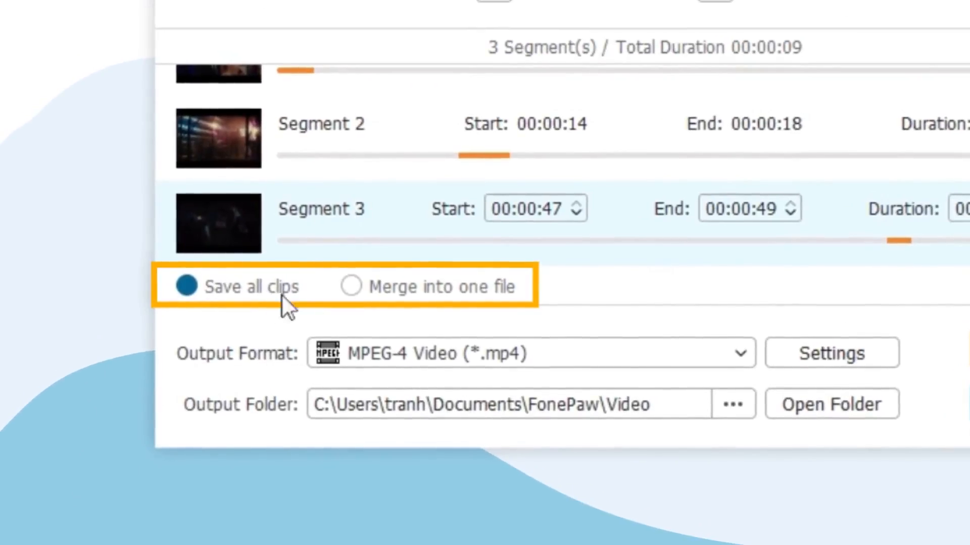
click(349, 290)
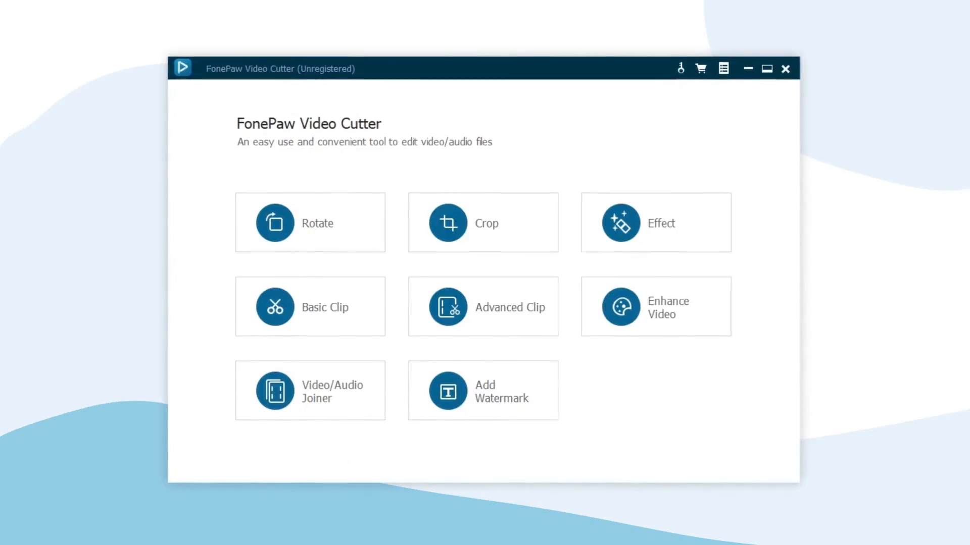
Join a video clip with two MP3 files in Video/Audio Joiner and save the combined file
click(325, 403)
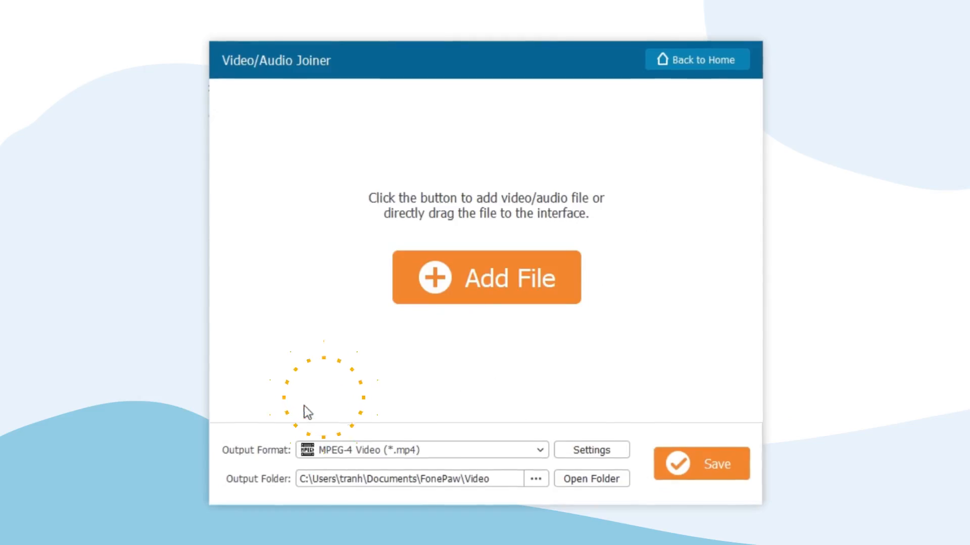
click(489, 281)
click(228, 136)
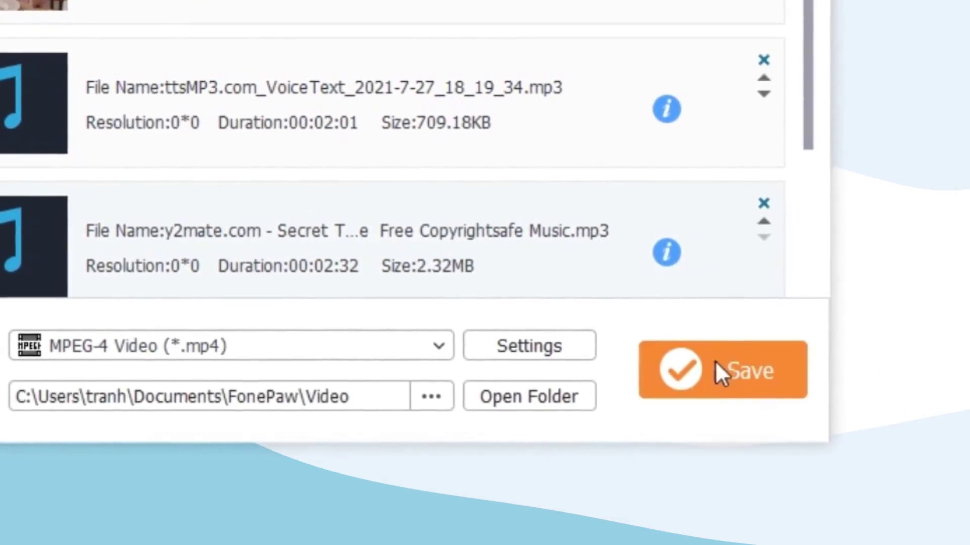
click(720, 367)
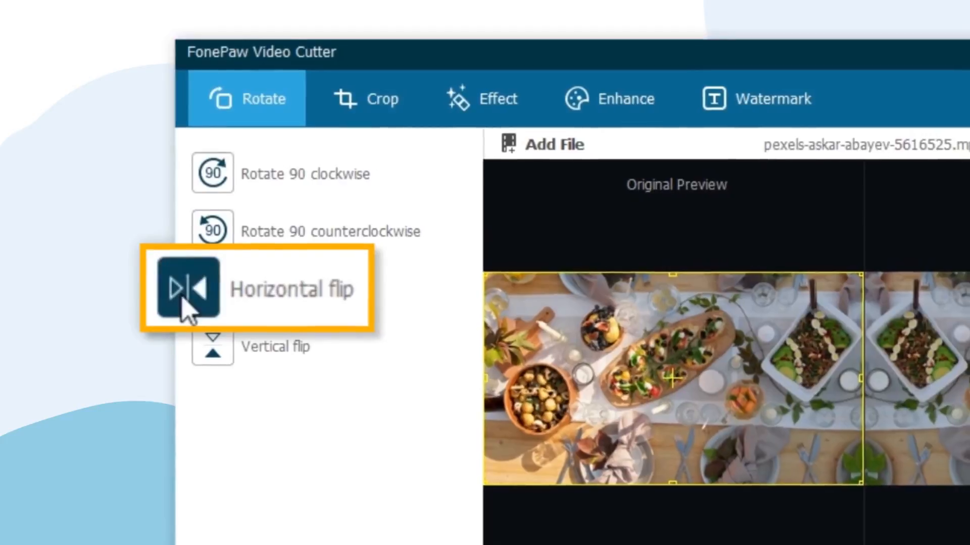
Flip the overhead food video in Rotate so the output preview is mirrored
click(210, 341)
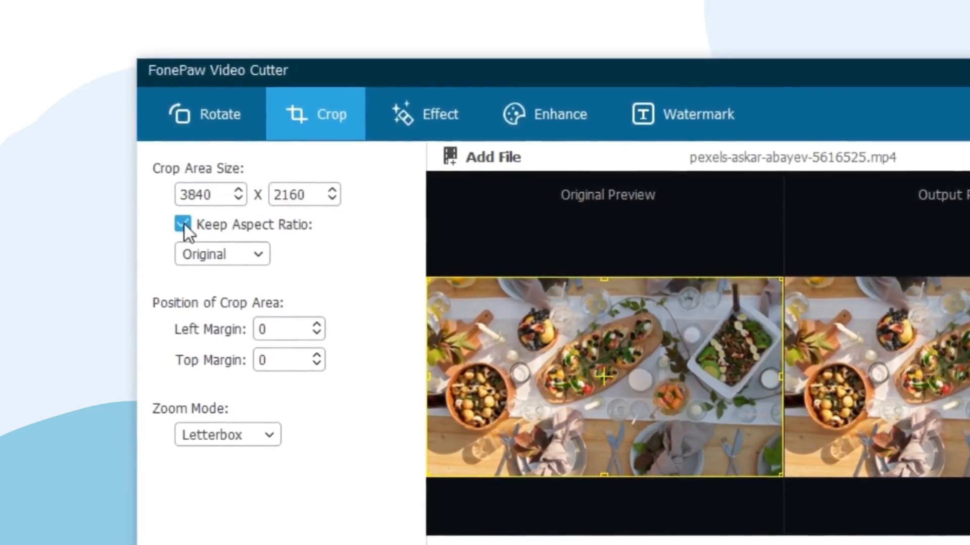
Drag the crop rectangle to 3235×1819 with a 308-pixel left margin, aspect ratio kept
drag(779, 475, 727, 439)
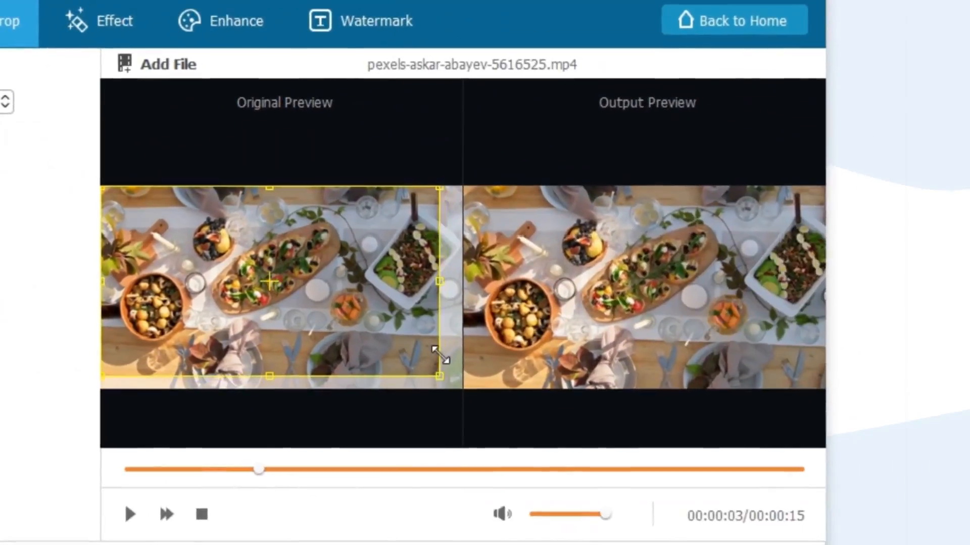
drag(439, 354, 436, 363)
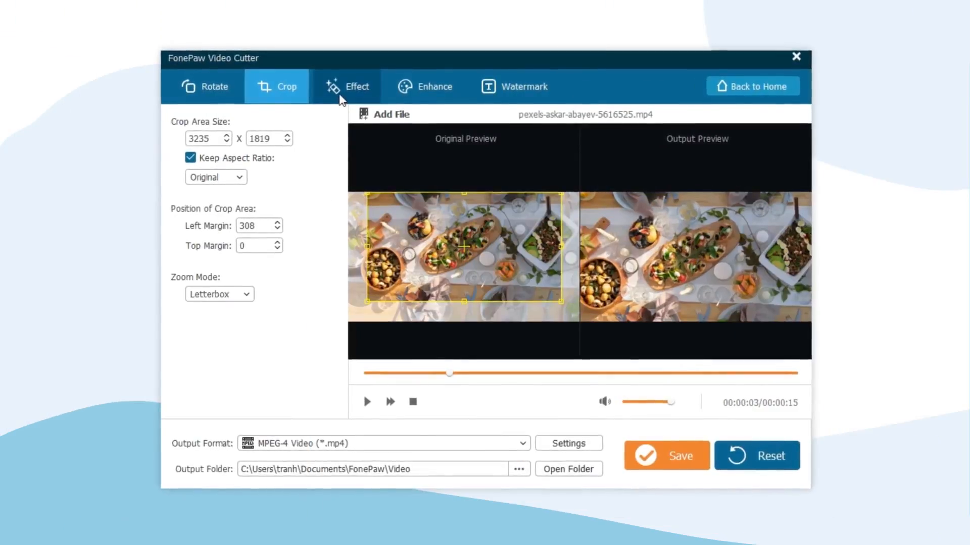
Set Effect sliders to volume 117%, brightness -4, contrast 5, saturation 7 and hue -5
click(348, 87)
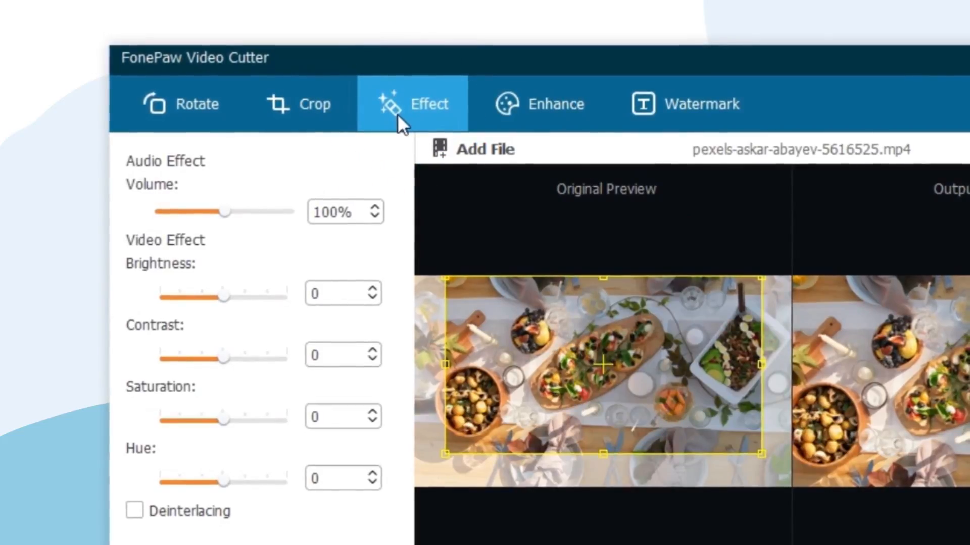
drag(227, 212, 242, 214)
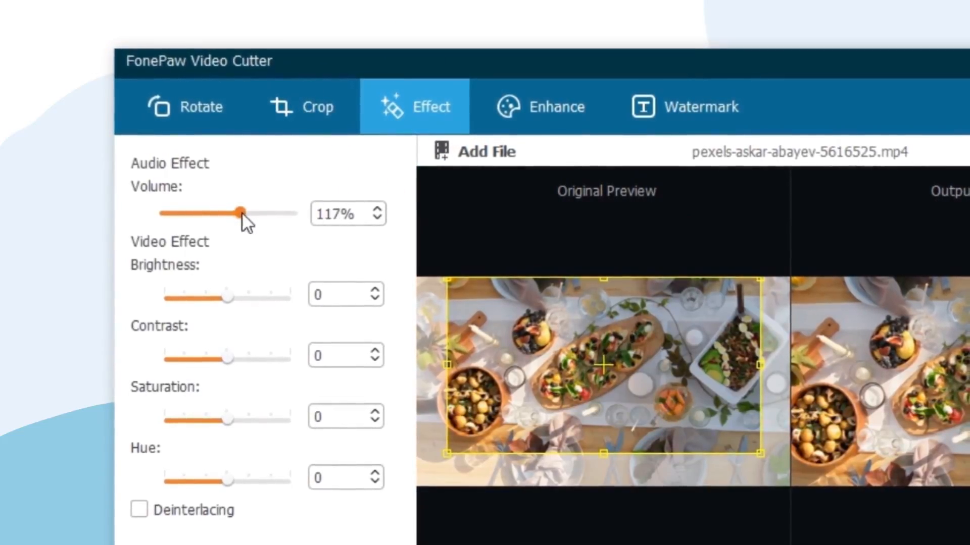
drag(227, 296, 224, 296)
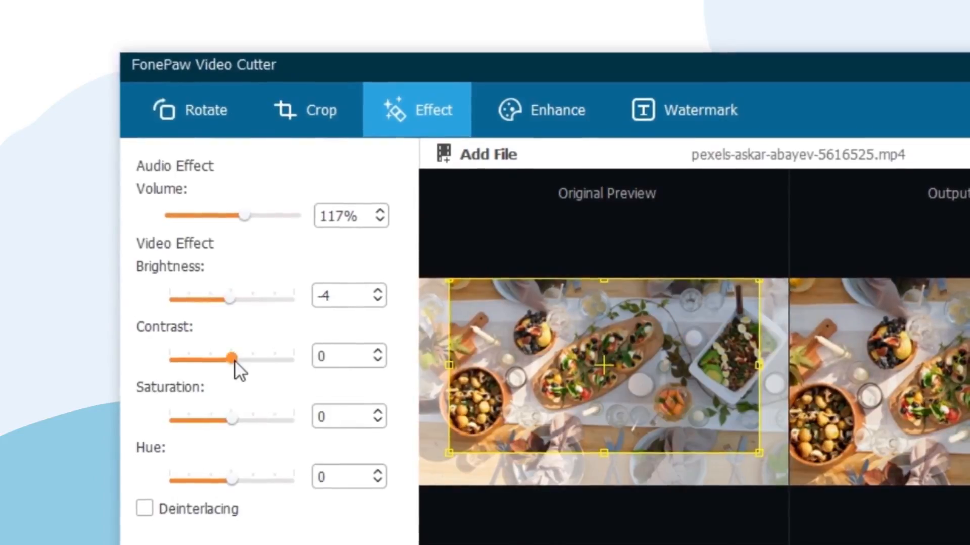
drag(232, 359, 237, 360)
drag(232, 419, 240, 420)
drag(233, 478, 227, 478)
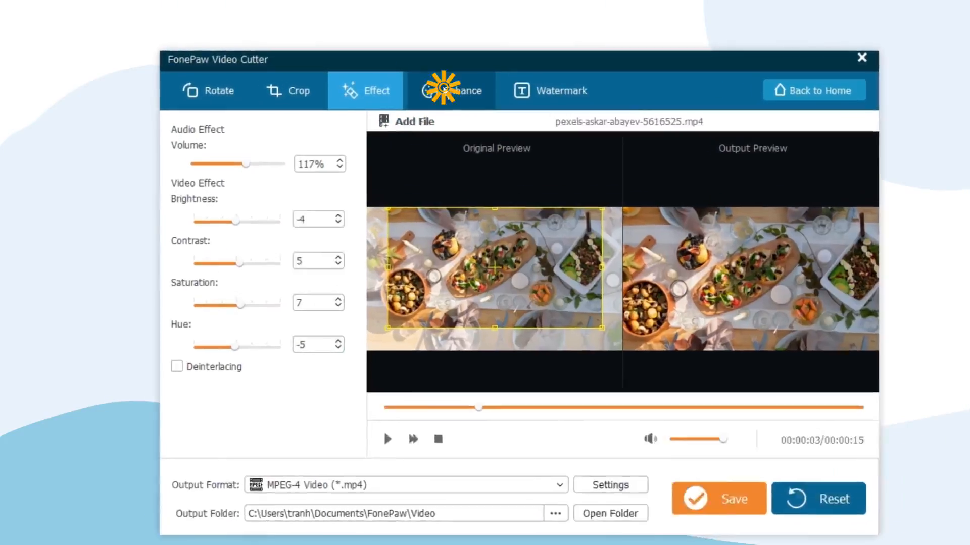
Tick Upscale resolution, Optimize brightness and contrast, Remove video noise and Reduce video shaking in Enhance
click(444, 90)
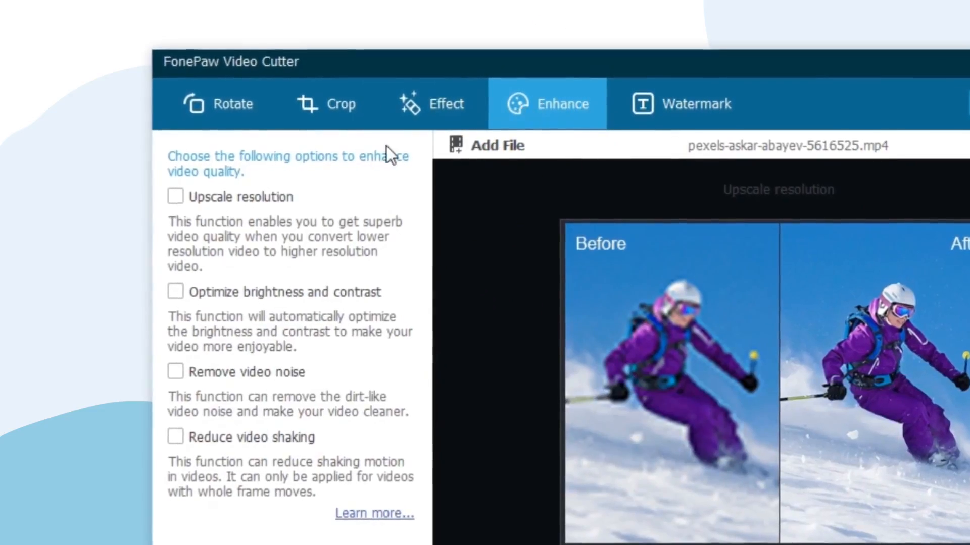
click(176, 196)
click(175, 291)
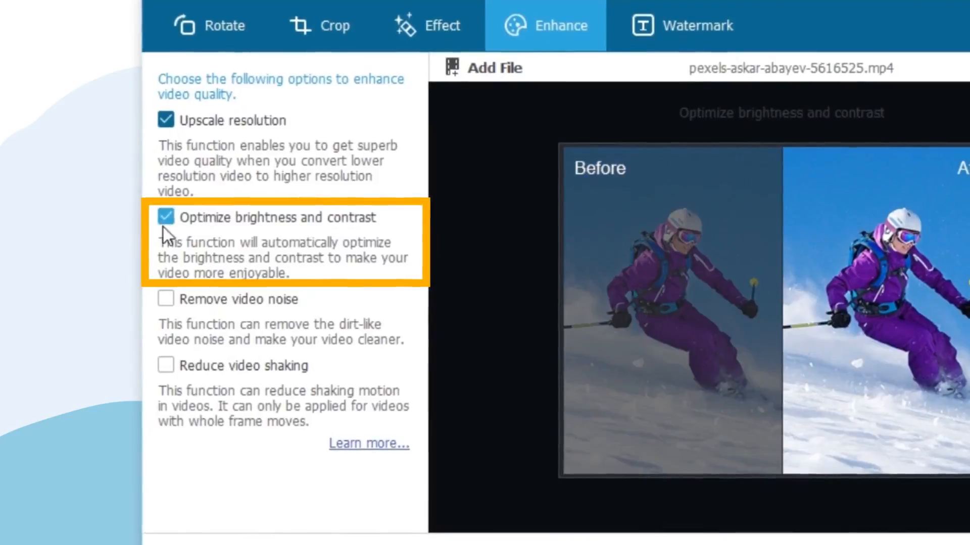
click(165, 299)
click(166, 365)
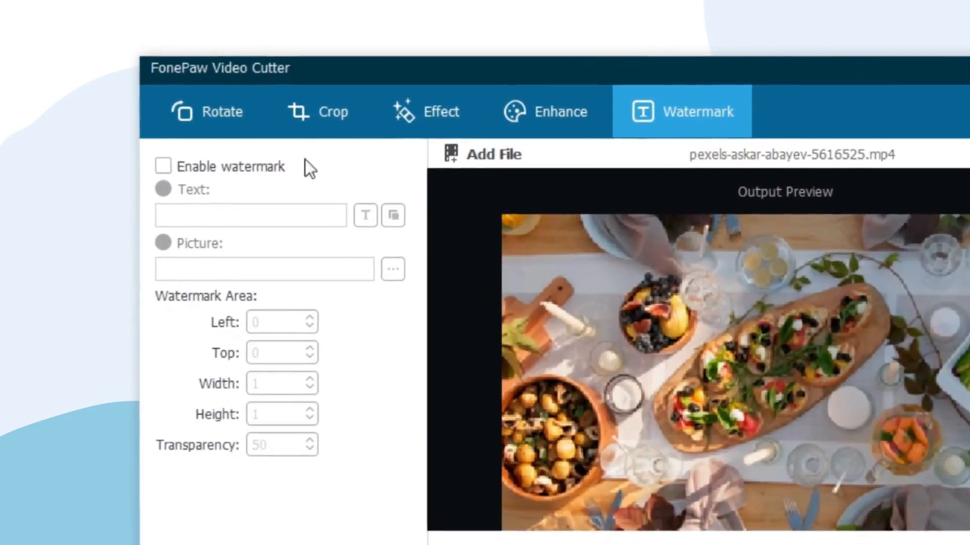
Enable the watermark and ready the Text field for 'FonePaw Video Cutter'
click(163, 166)
click(191, 214)
text(FonePaw Video Cutter)
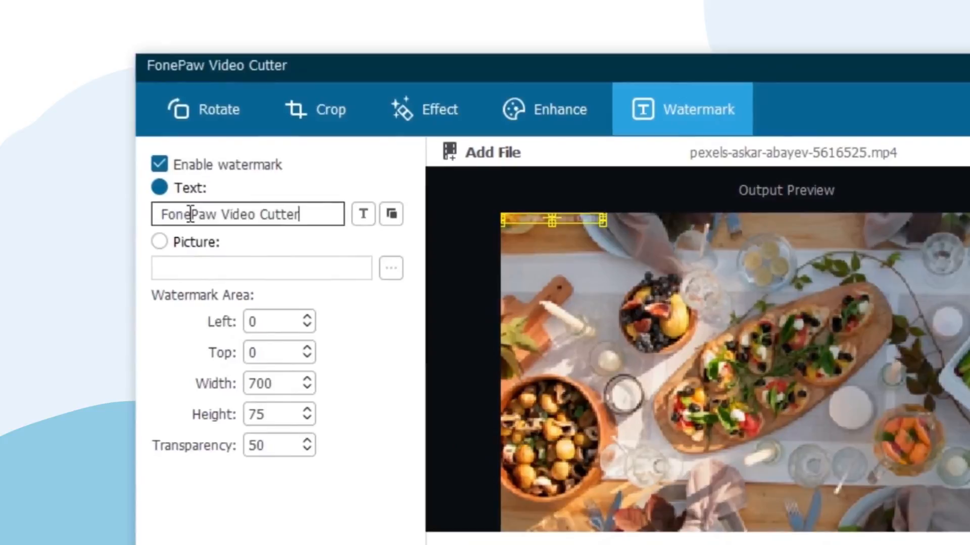